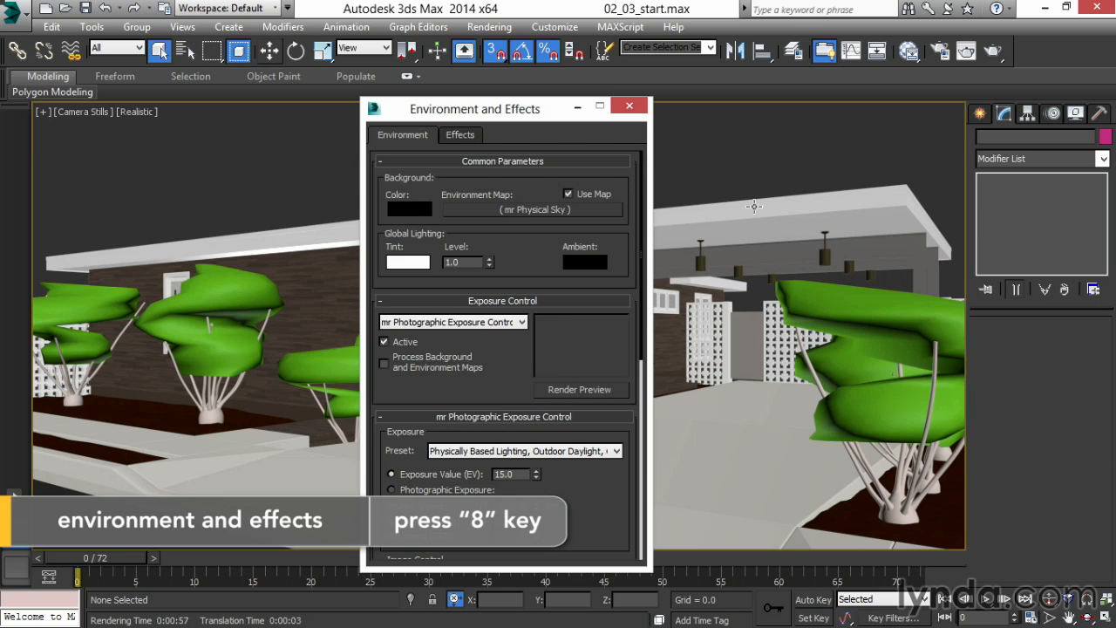
Apply the physically based Outdoor Daylight, Clear Sky exposure preset and switch the exposure mode to Photographic Exposure
click(489, 27)
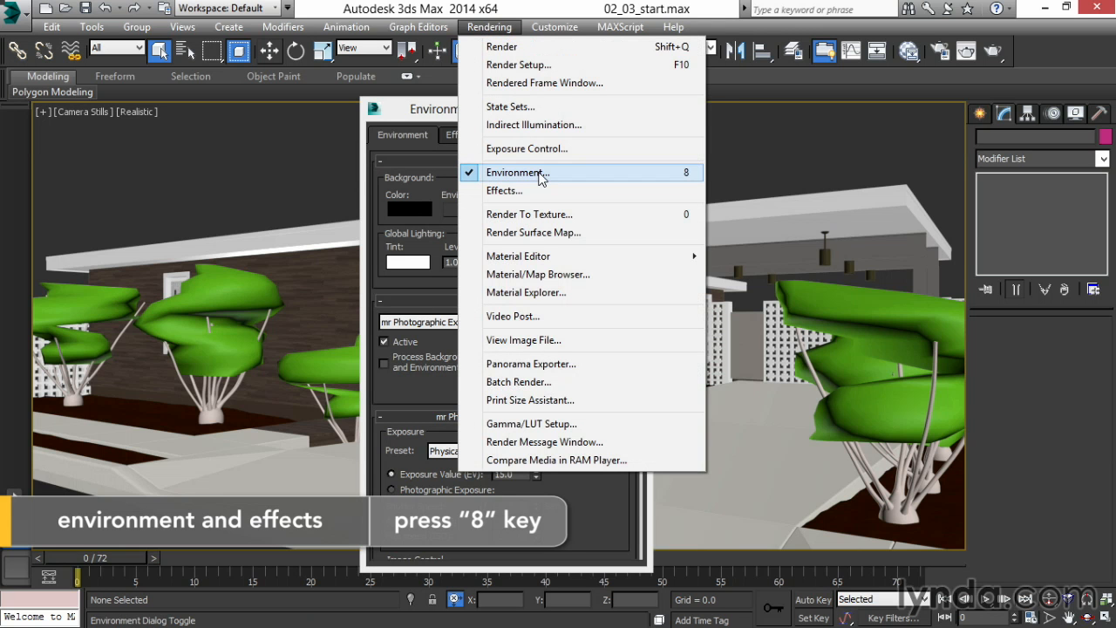
click(592, 150)
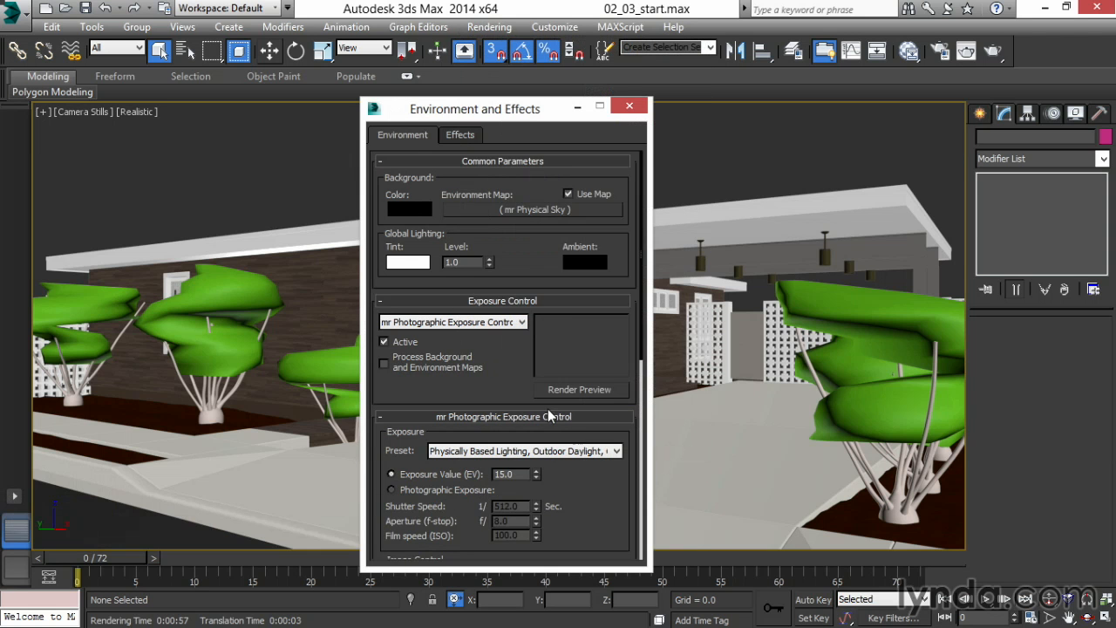
drag(512, 396, 516, 265)
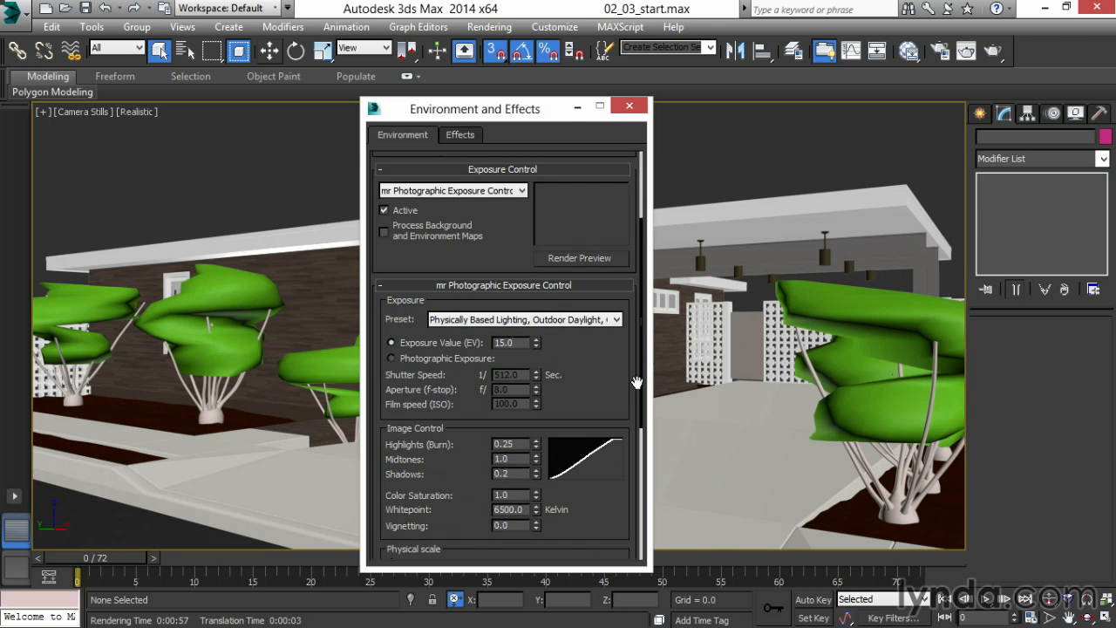
click(616, 320)
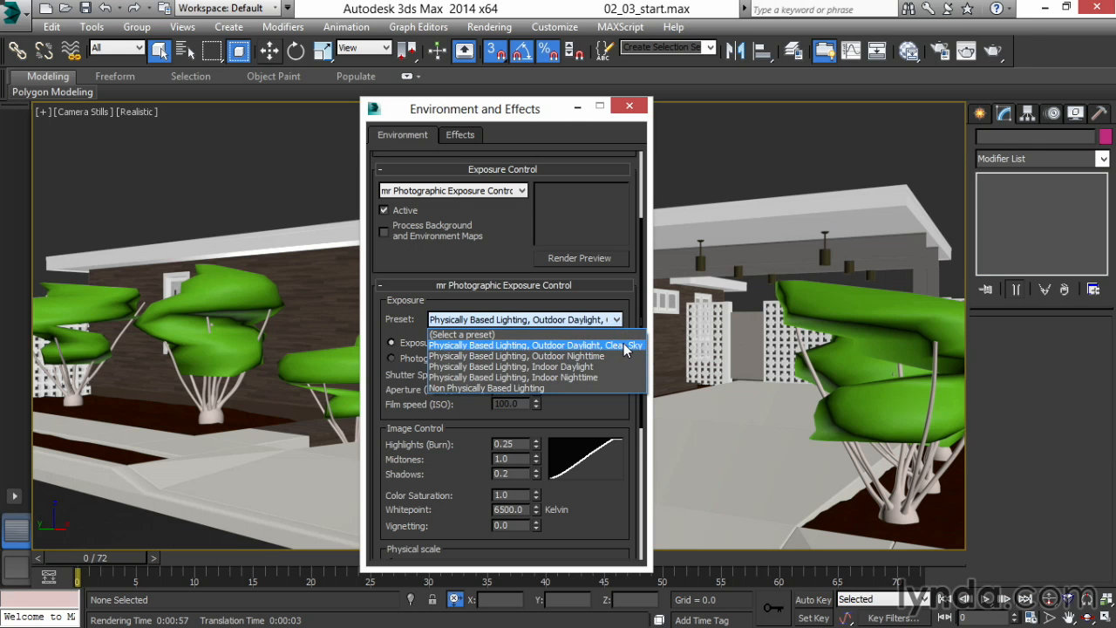
click(623, 344)
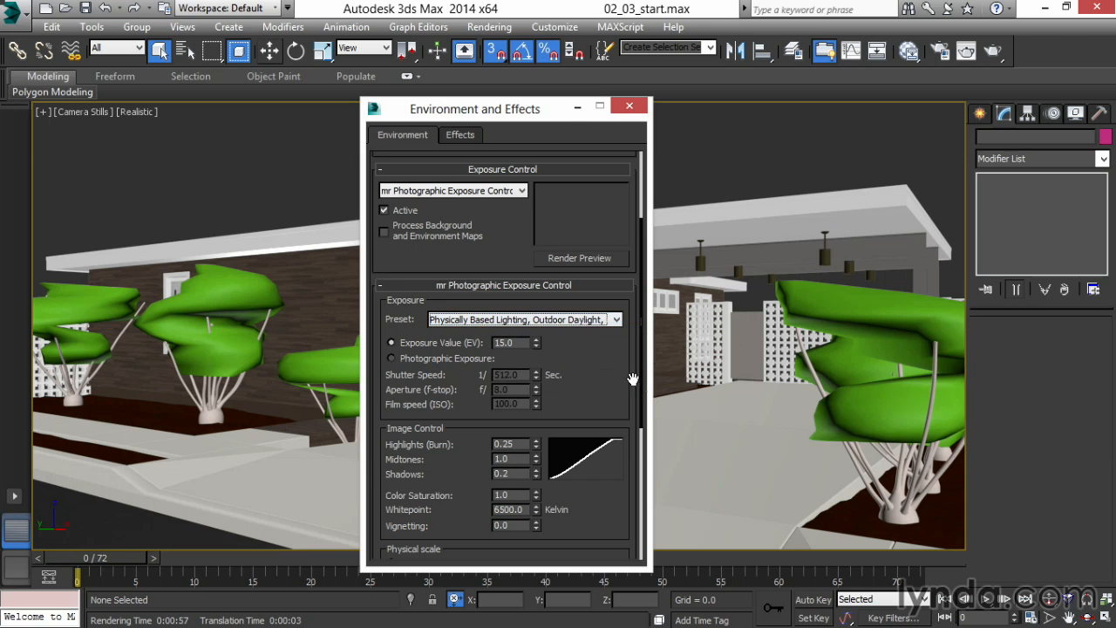
click(410, 360)
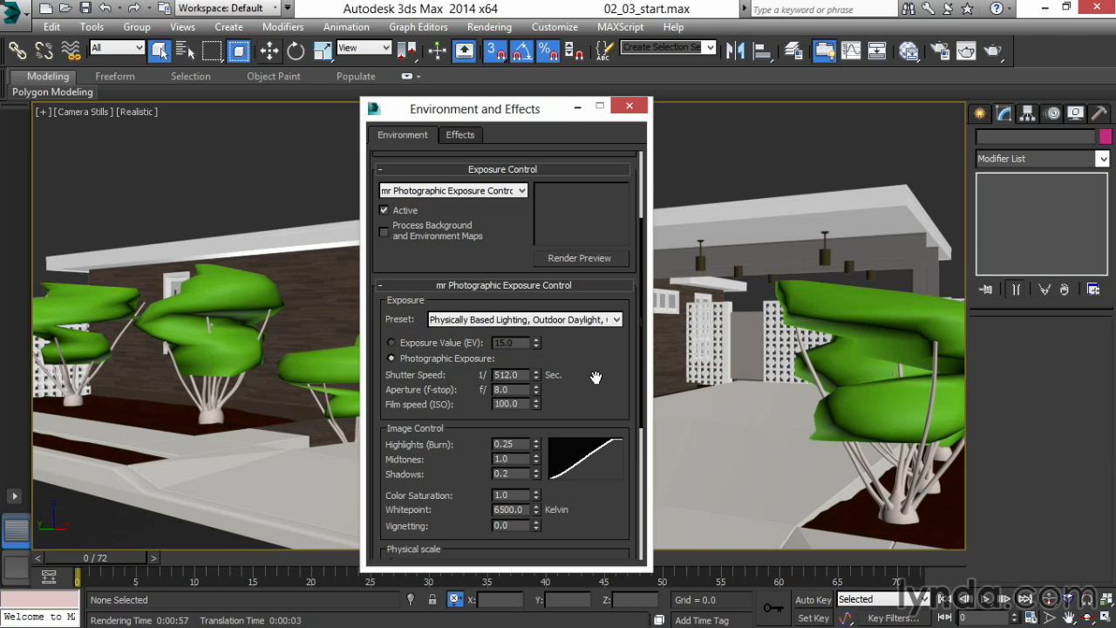
Set the photographic exposure's film speed to ISO 200 and its aperture to f/11
double_click(523, 403)
text(200)
key(Return)
double_click(524, 389)
text(11)
key(Return)
Set Highlights (Burn) and Shadows to 0.35 in the image control settings and render the Camera Stills view
key(Tab)
key(Tab)
key(Tab)
text(.35)
key(Tab)
key(Tab)
text(.35)
key(Return)
click(992, 49)
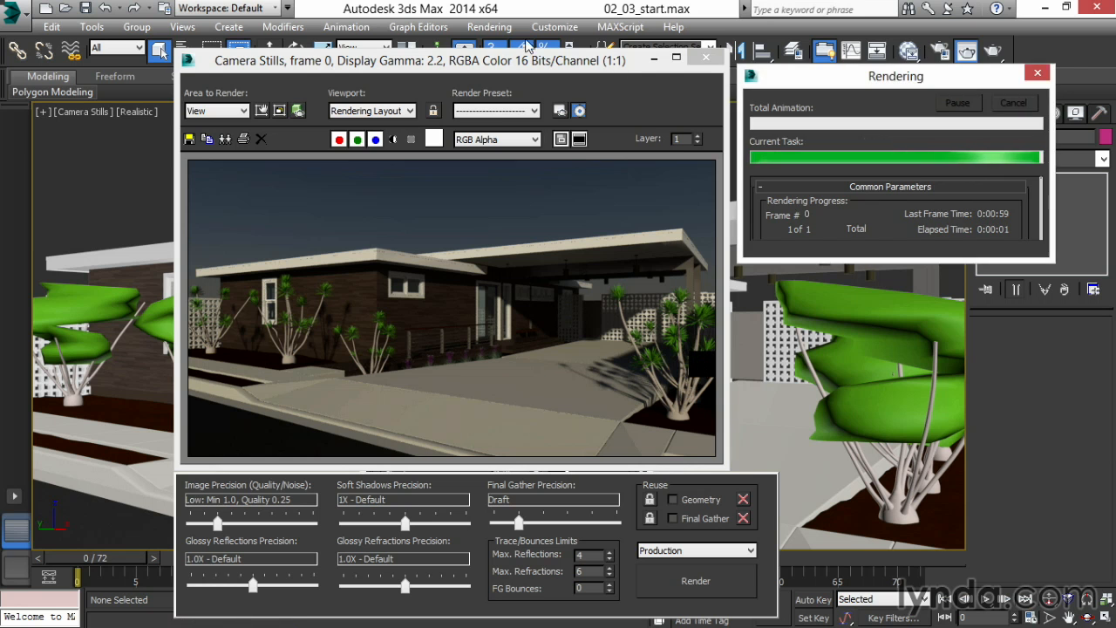
Restrict rendering to a region over the left part of the house image and place the exposure settings beside the rendered frame
drag(433, 59, 542, 63)
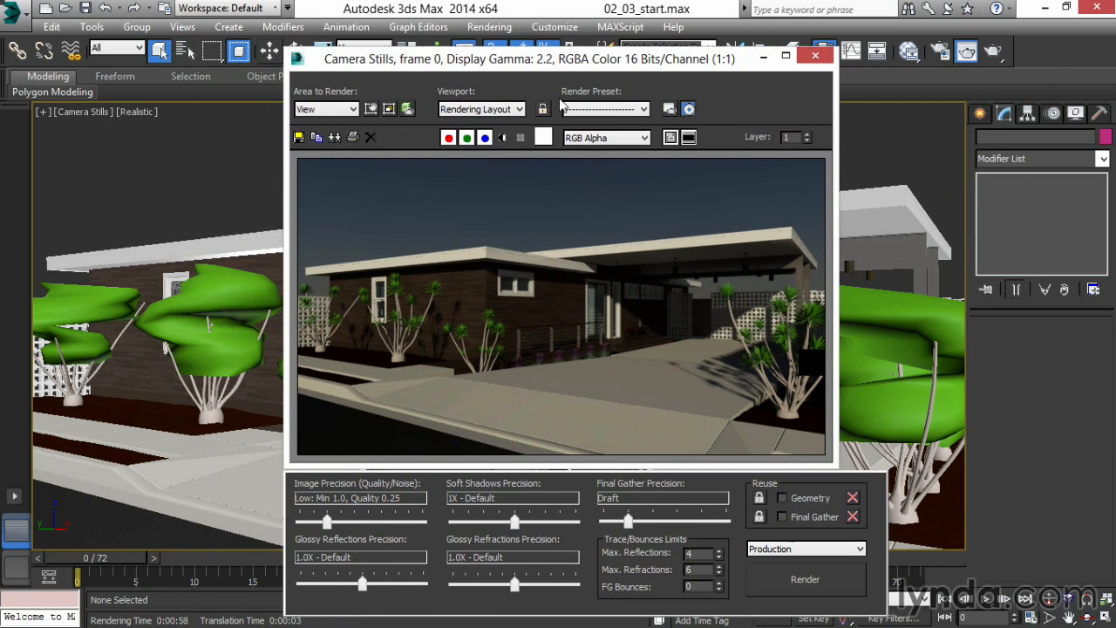
click(352, 108)
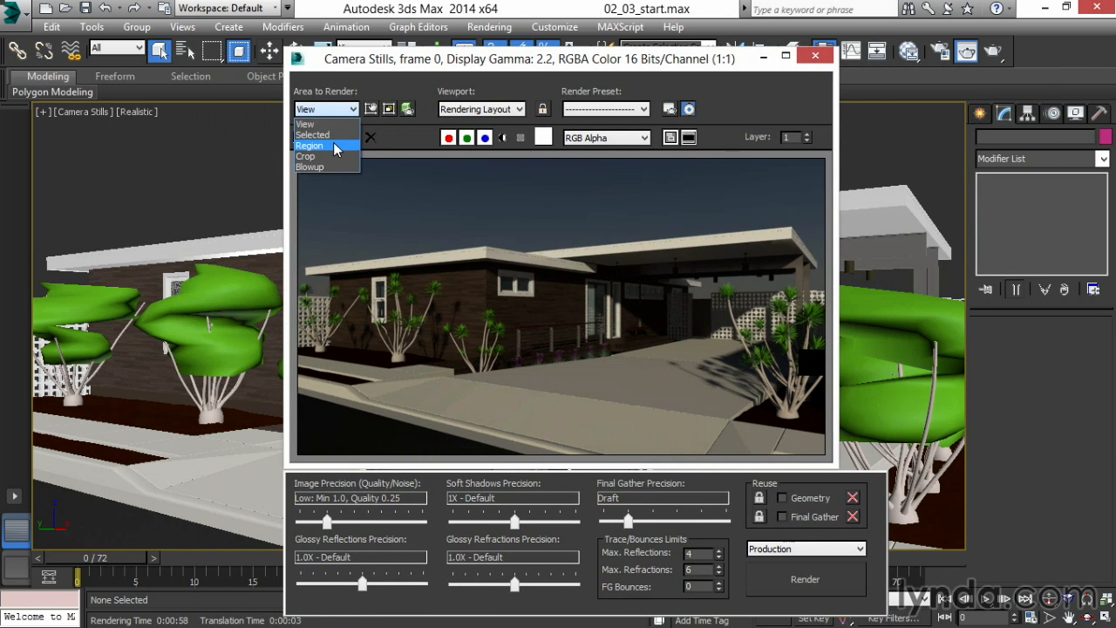
click(310, 146)
drag(814, 388, 546, 450)
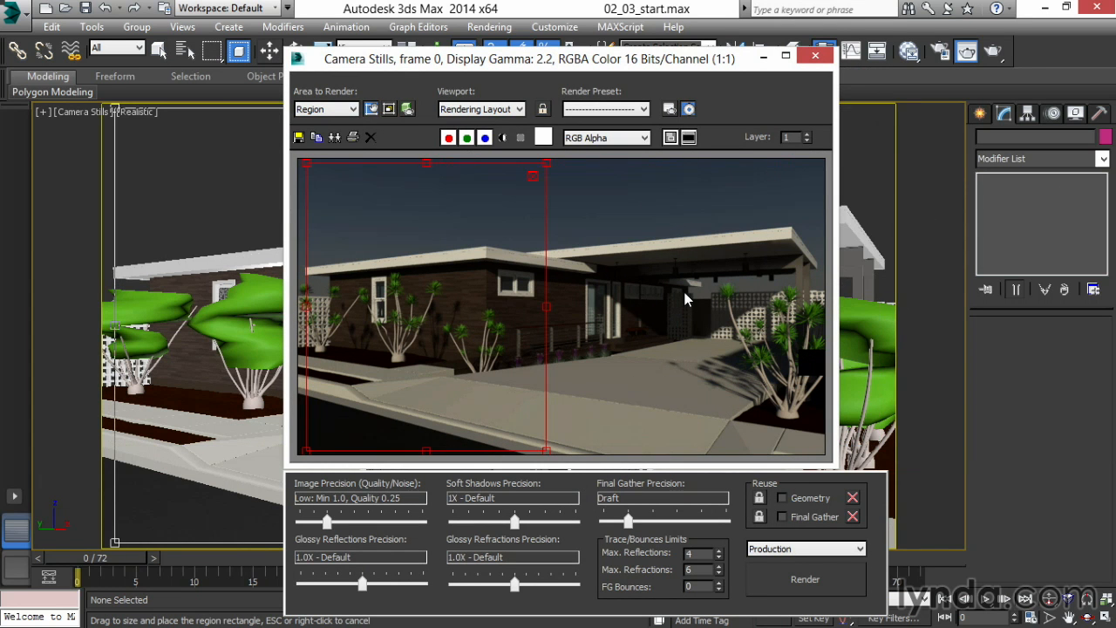
key(shift+q)
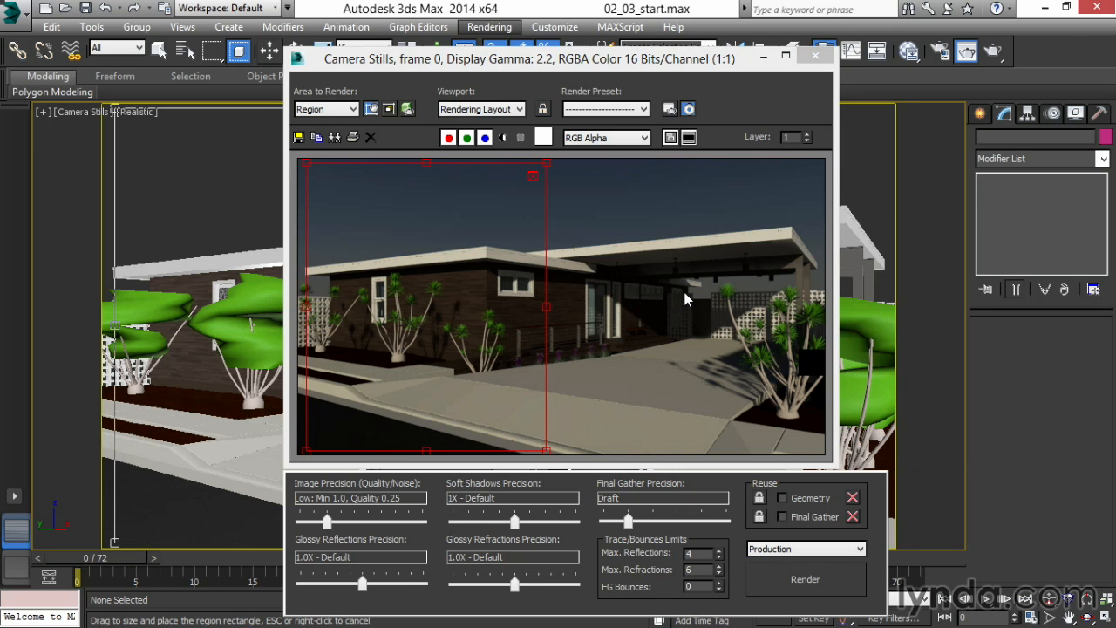
drag(723, 58, 874, 59)
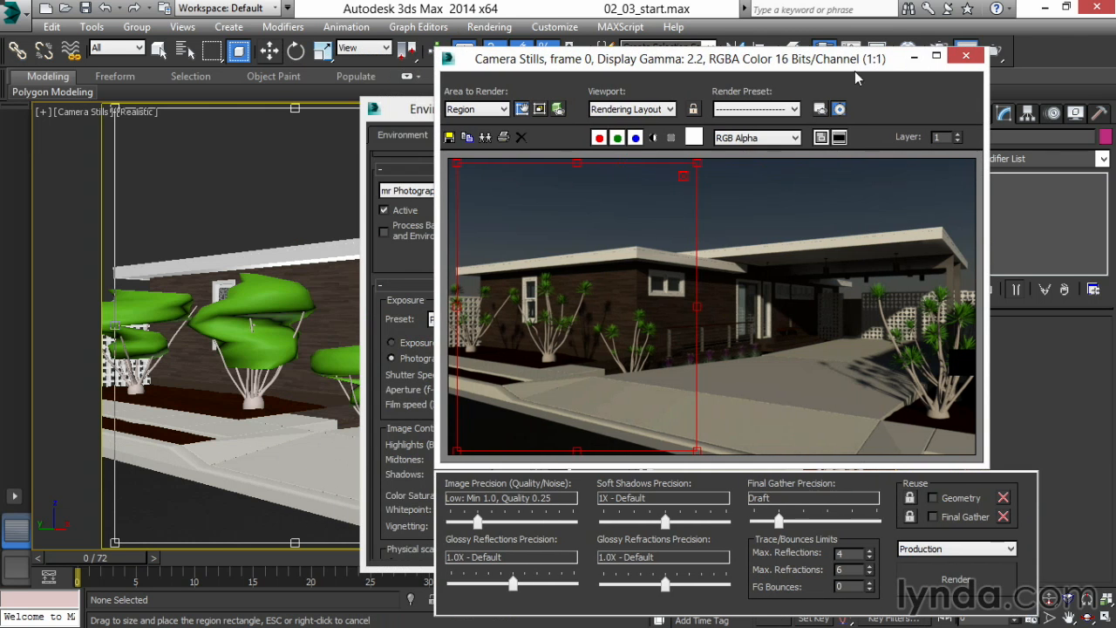
drag(414, 110, 148, 95)
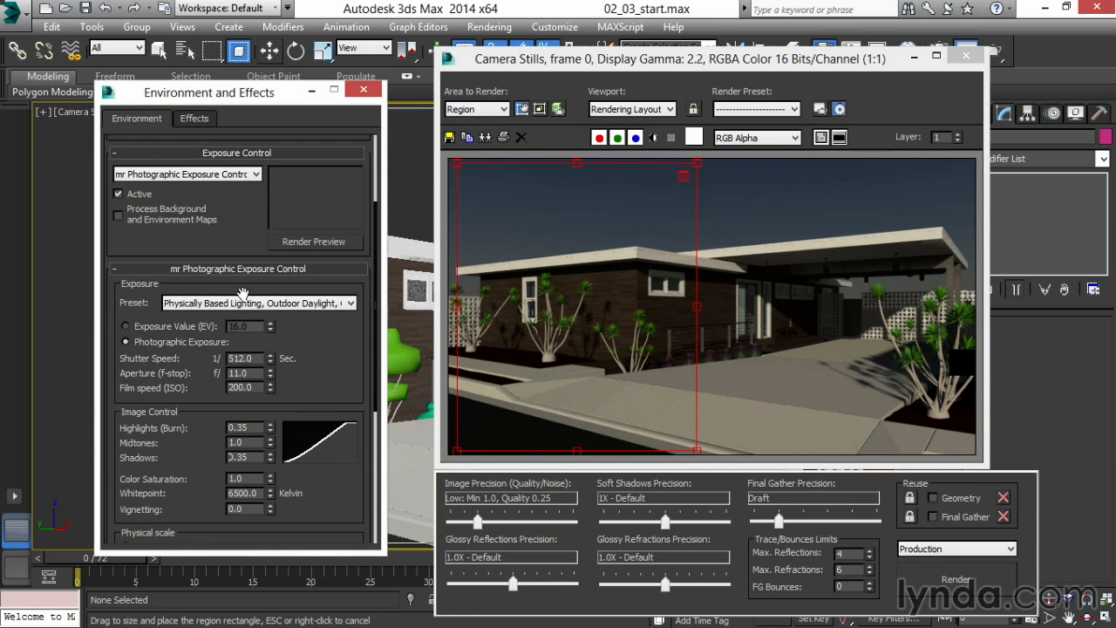
Set the aperture to f/8 and render the region to compare the exposure
double_click(243, 372)
text(8)
key(Return)
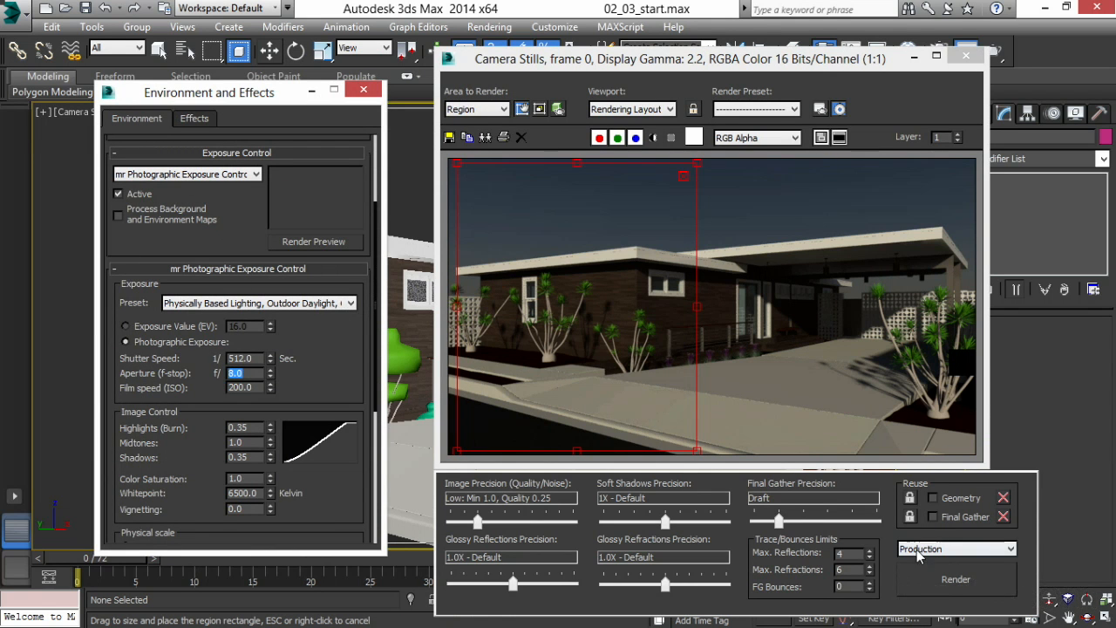
click(950, 579)
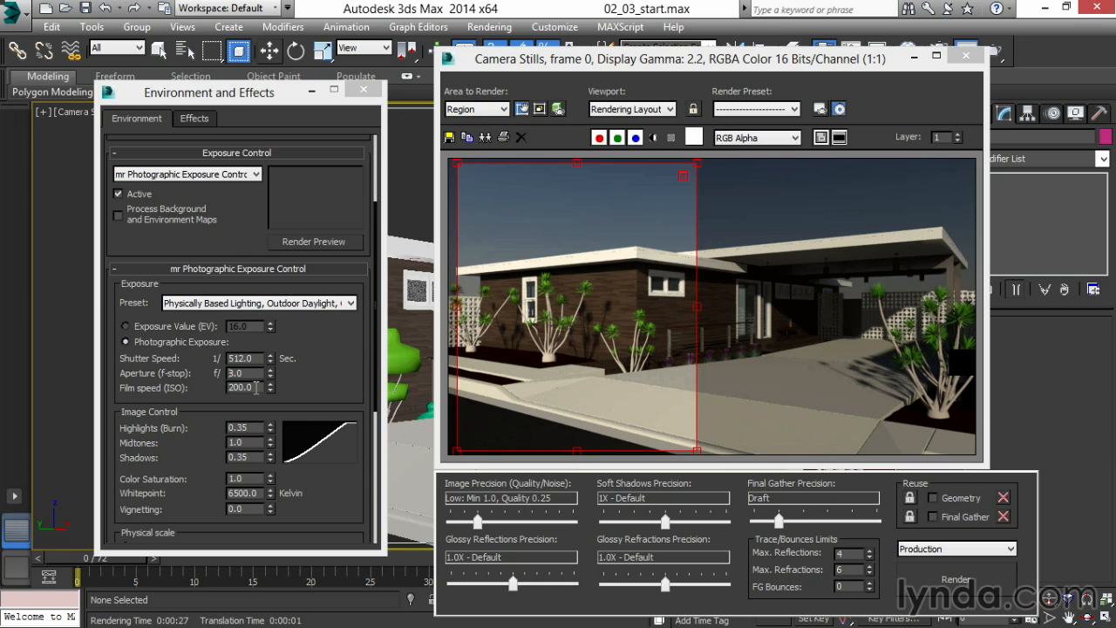
Set the film speed to ISO 400 and the shutter speed to 1/640 sec, and render the region again
double_click(248, 387)
text(400)
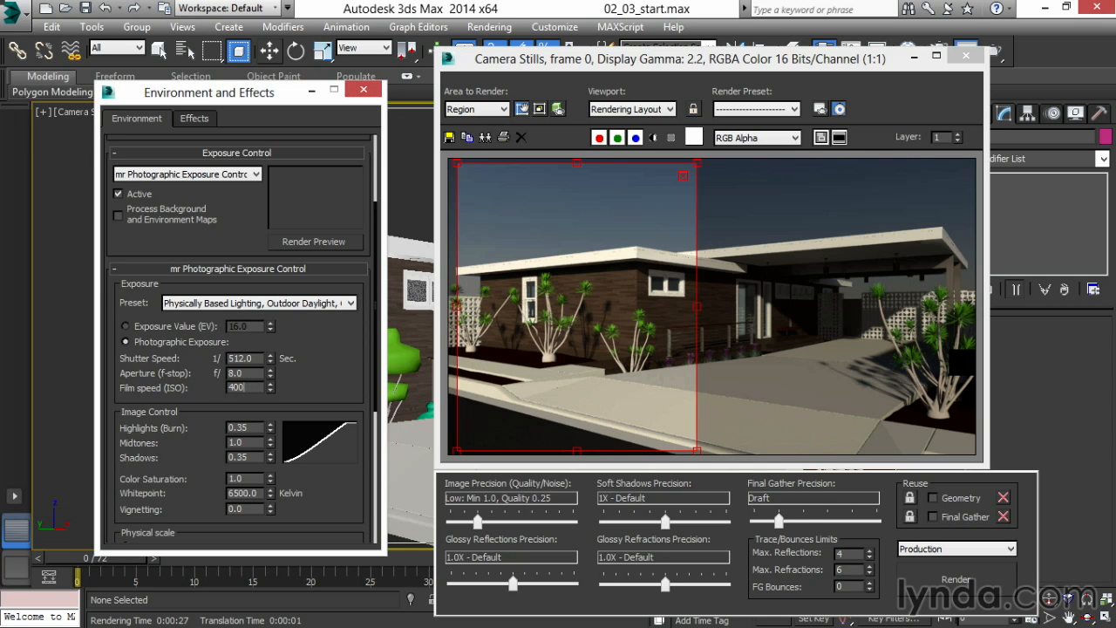
key(shift+Tab)
text(640)
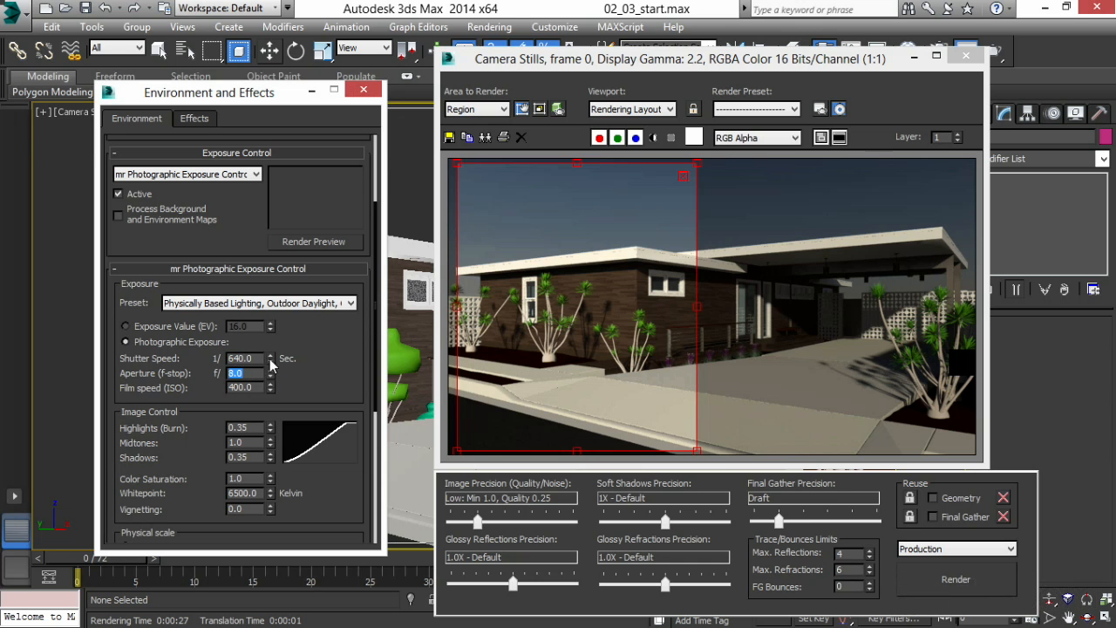
click(956, 576)
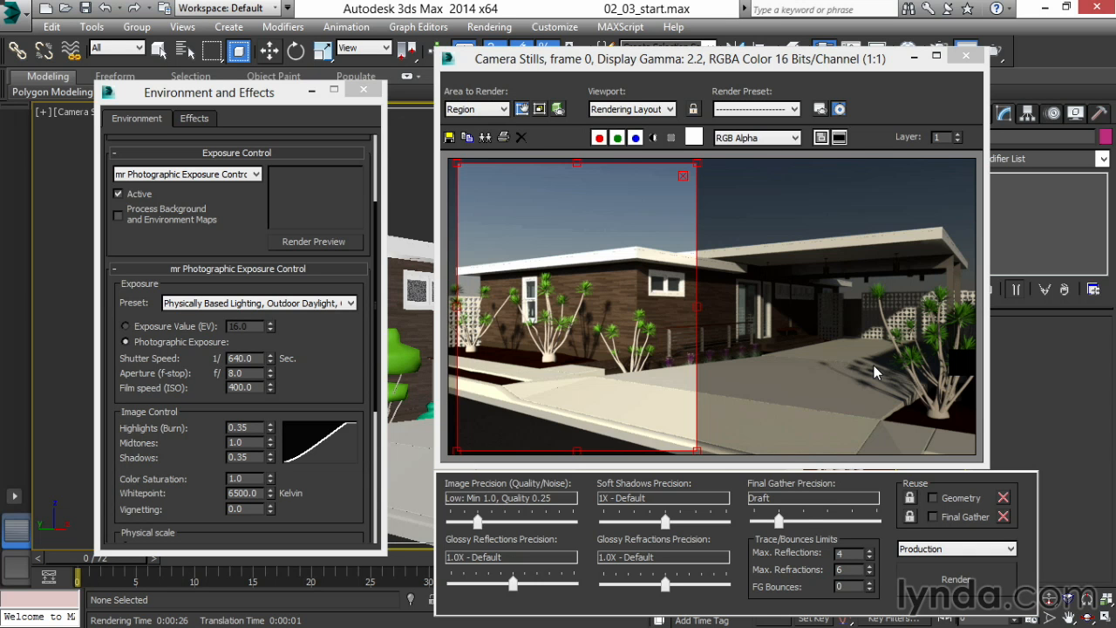
Set the aperture to f/11 and render the region again
drag(250, 371, 191, 367)
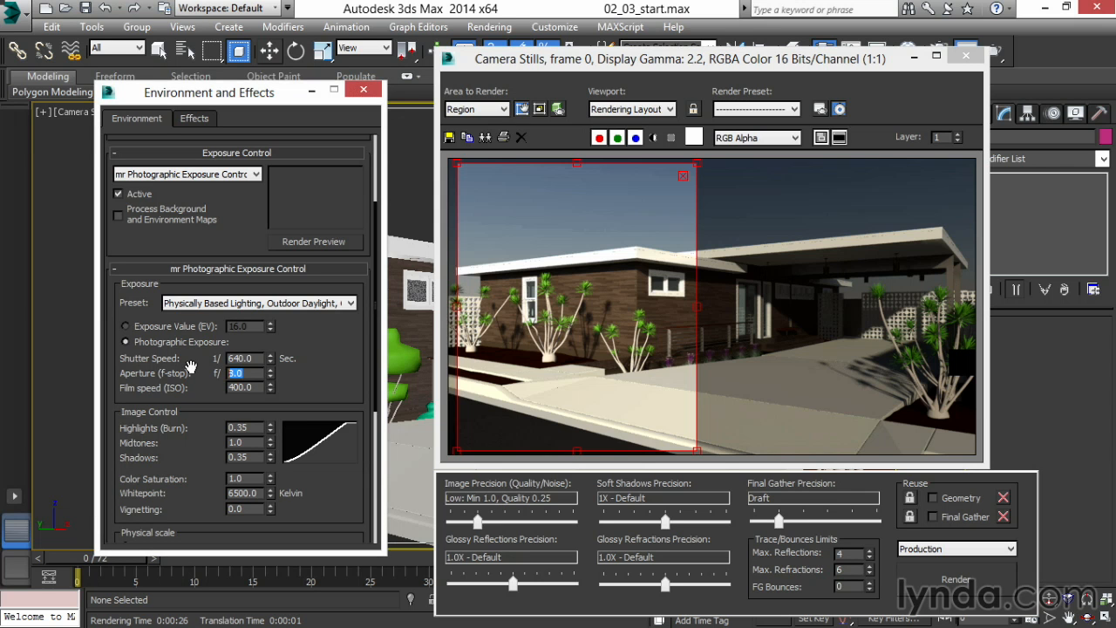
text(11)
key(Return)
click(940, 576)
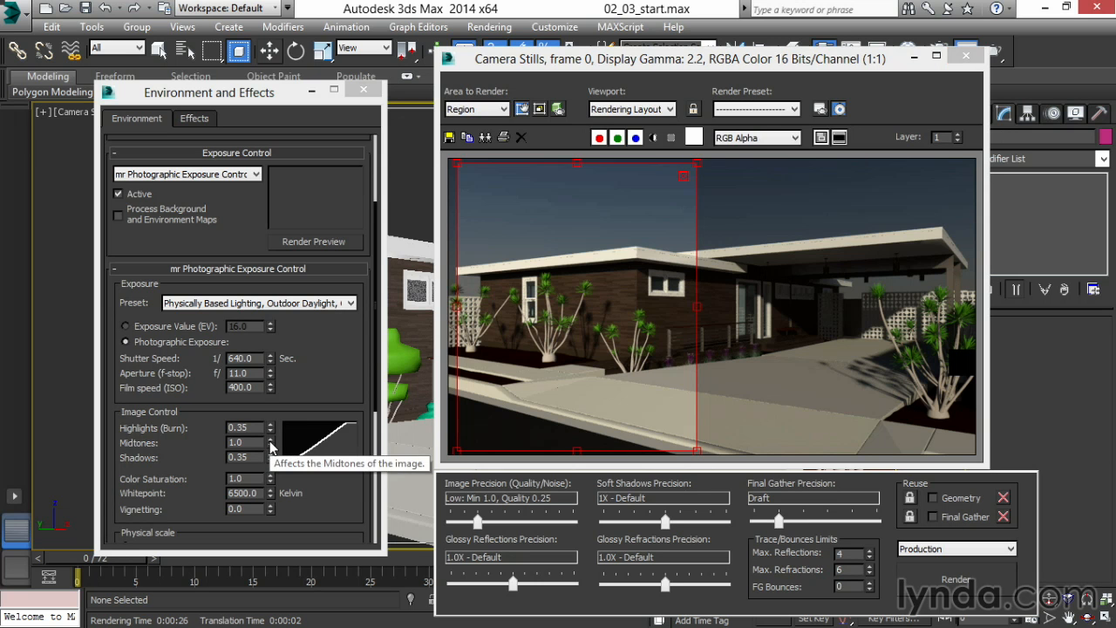
Lower the Midtones to 0.94 and render the region with that value
drag(270, 447, 270, 445)
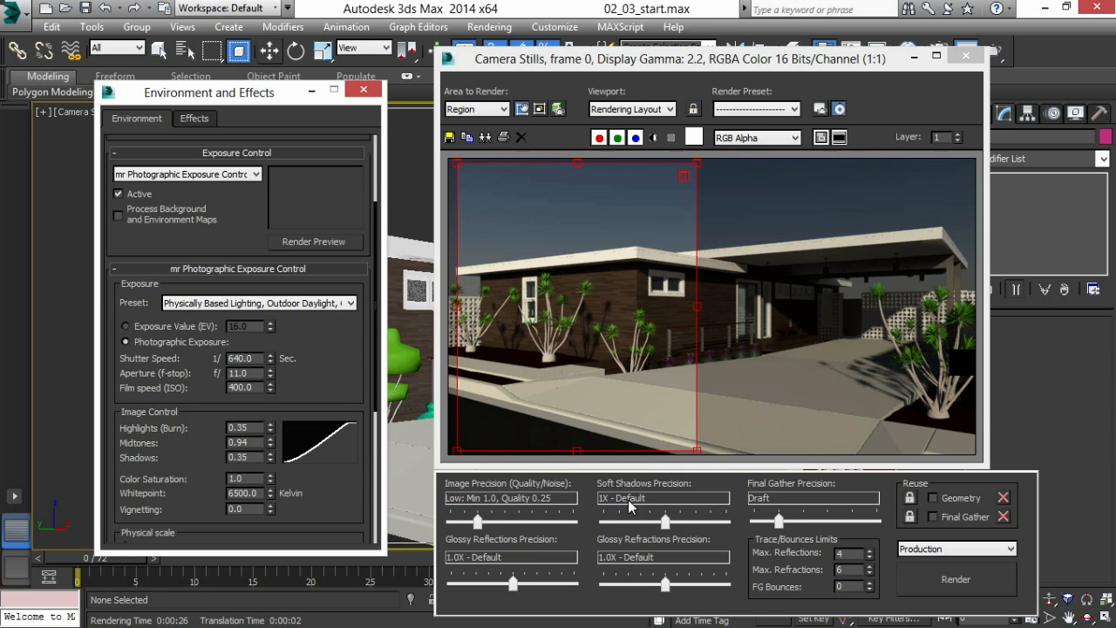
click(955, 579)
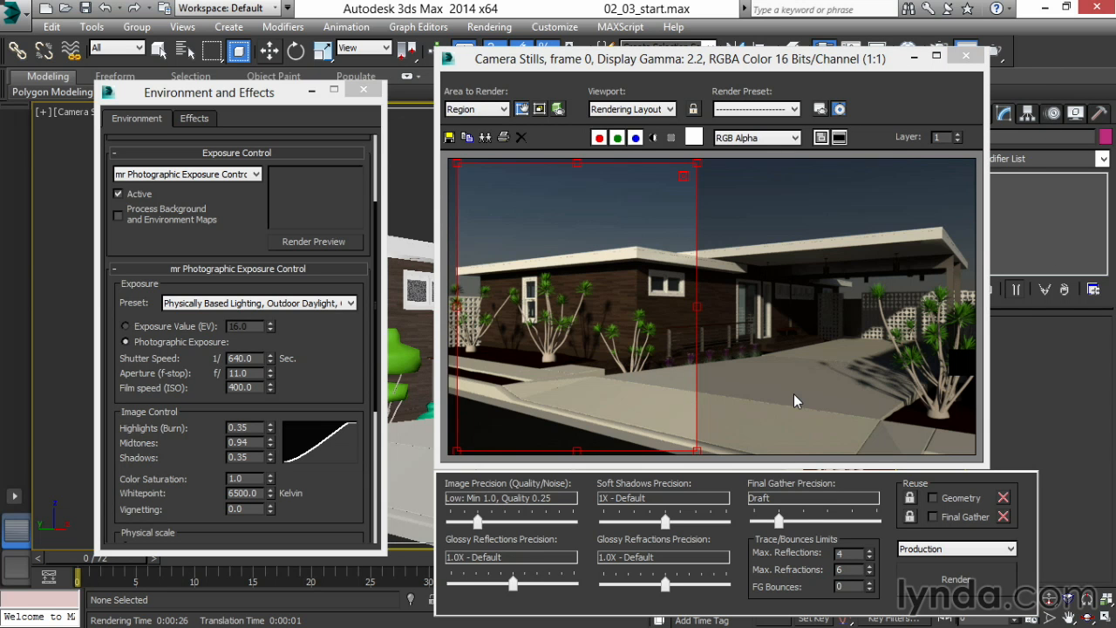
Return the render area to View, set Color Saturation to 0, and render the full frame
click(500, 110)
click(493, 121)
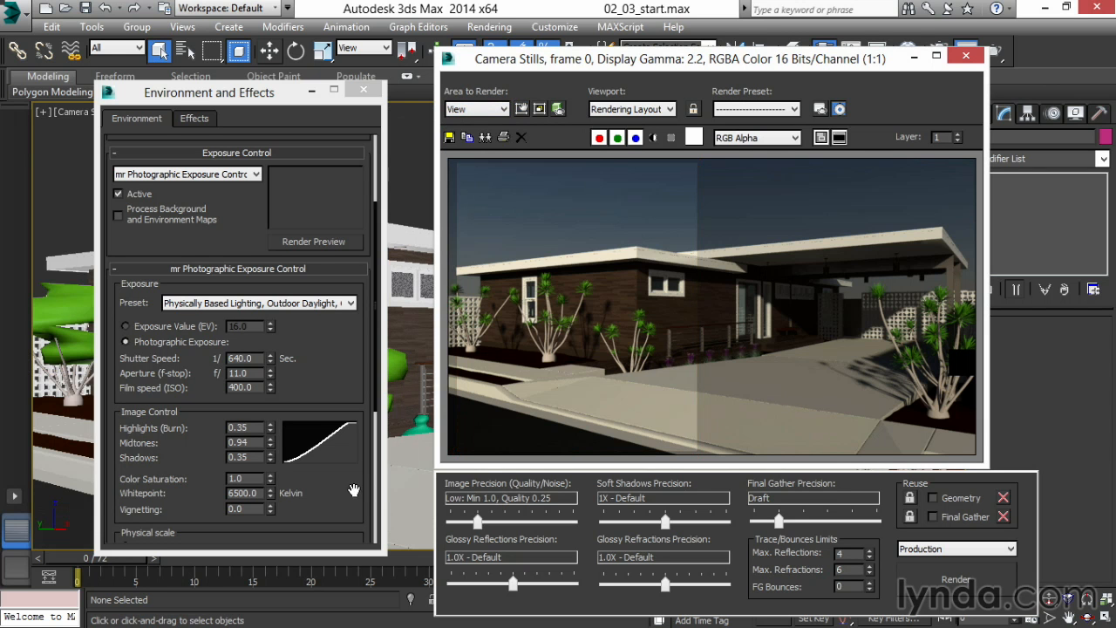
right_click(271, 478)
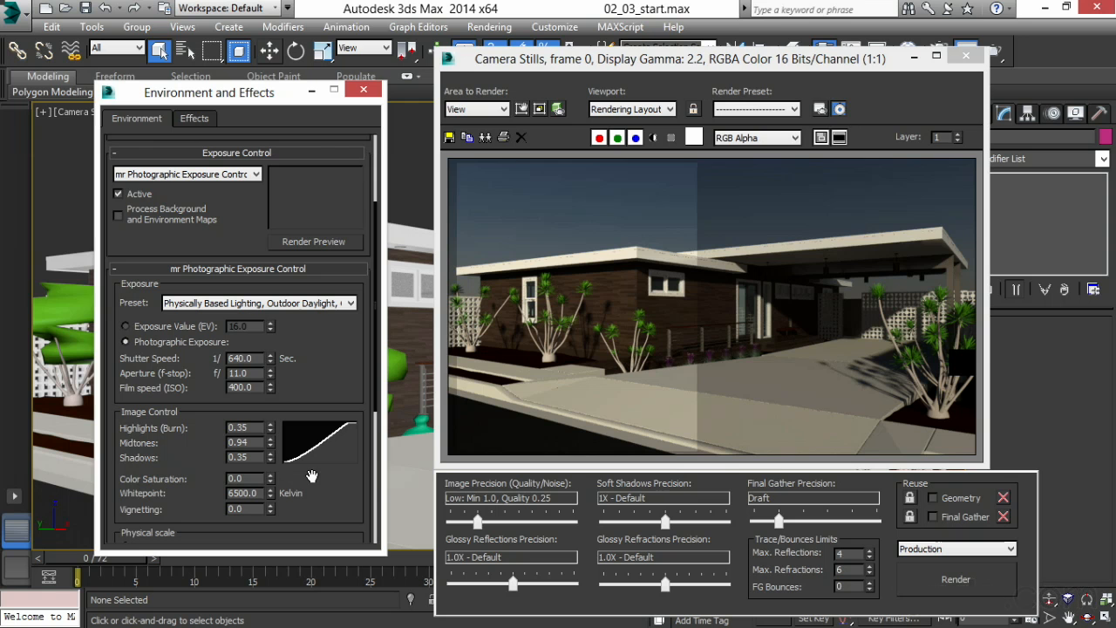
click(956, 578)
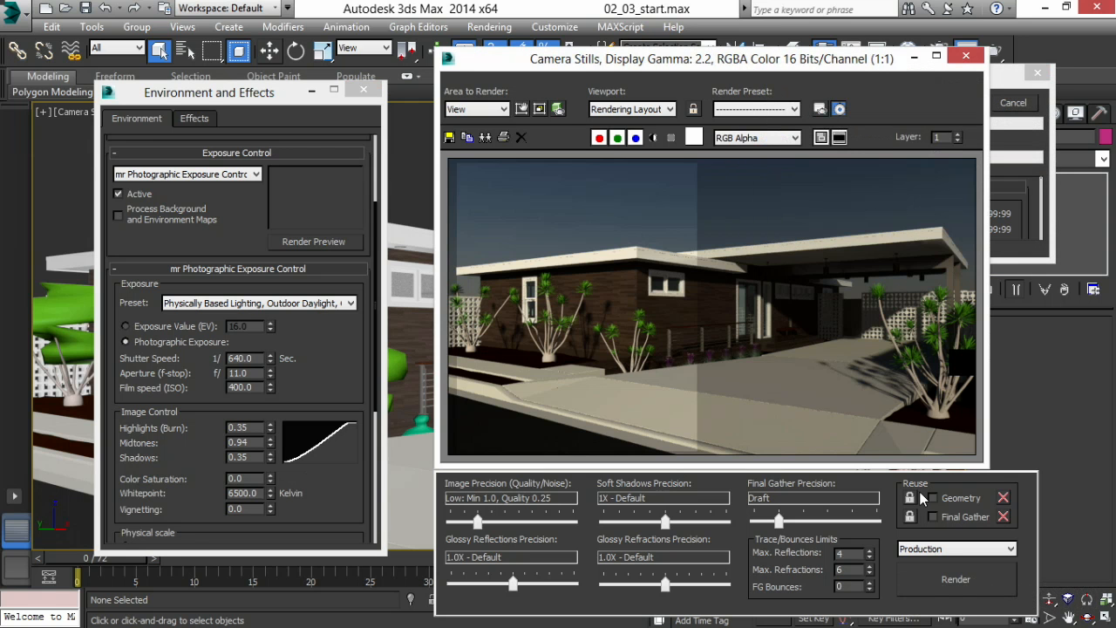